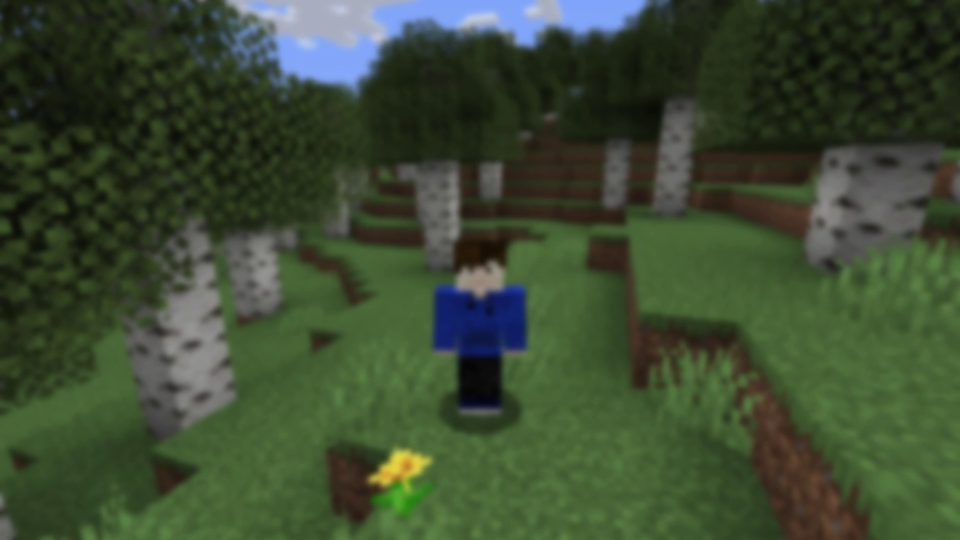
# Save the current Minecraft world and quit to the title screen
pyautogui.press('Escape')
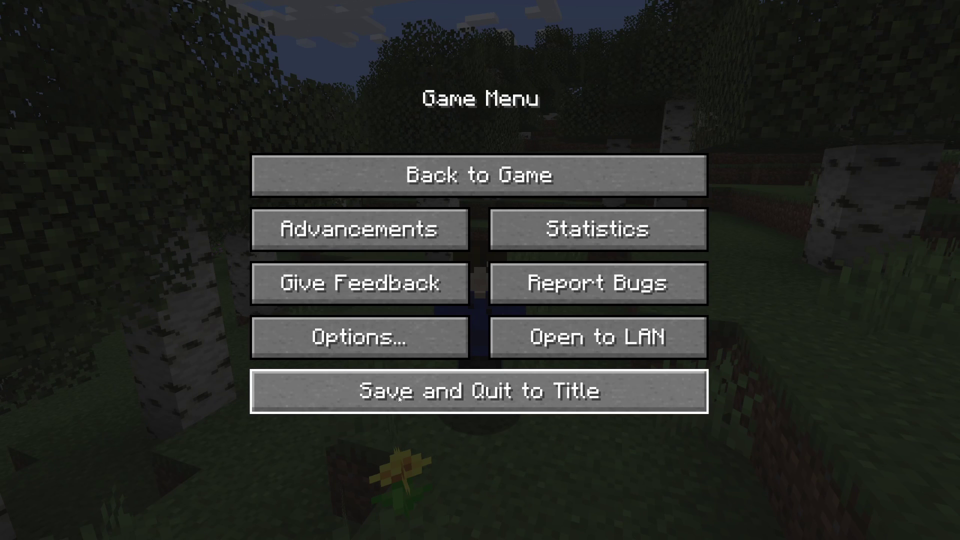
pyautogui.click(470, 392)
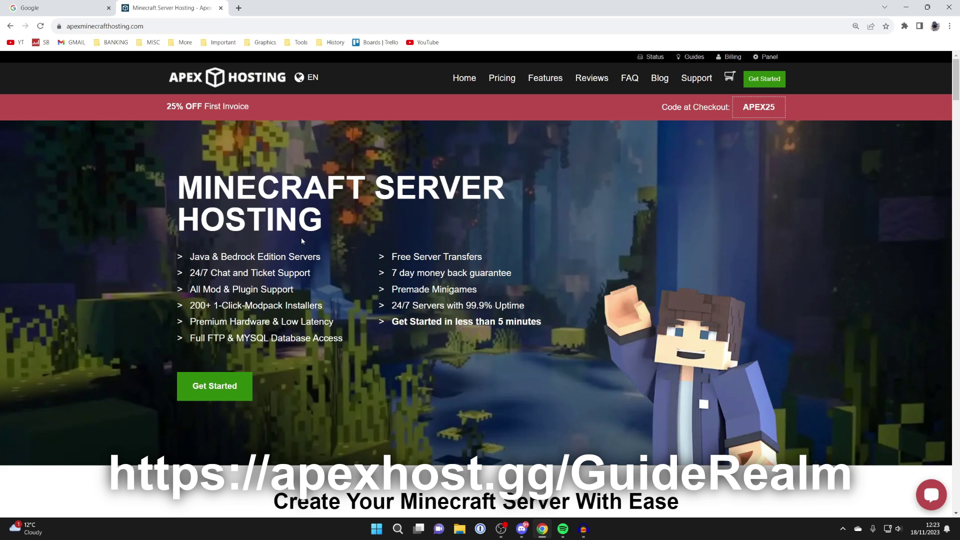
# Look over the Apex Hosting home page's feature list and first-invoice discount in the browser, and close its tab
pyautogui.scroll(-8, 301, 239)
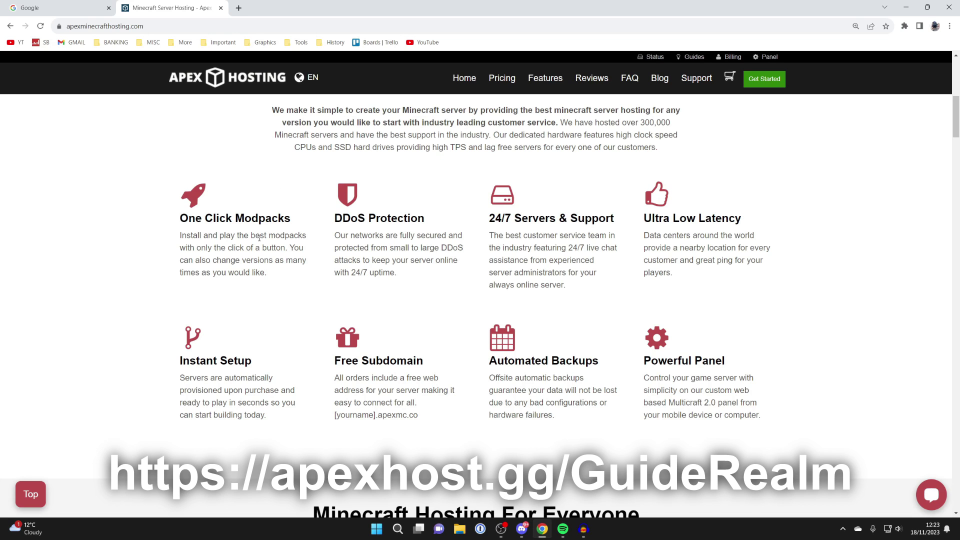
pyautogui.scroll(8, 258, 238)
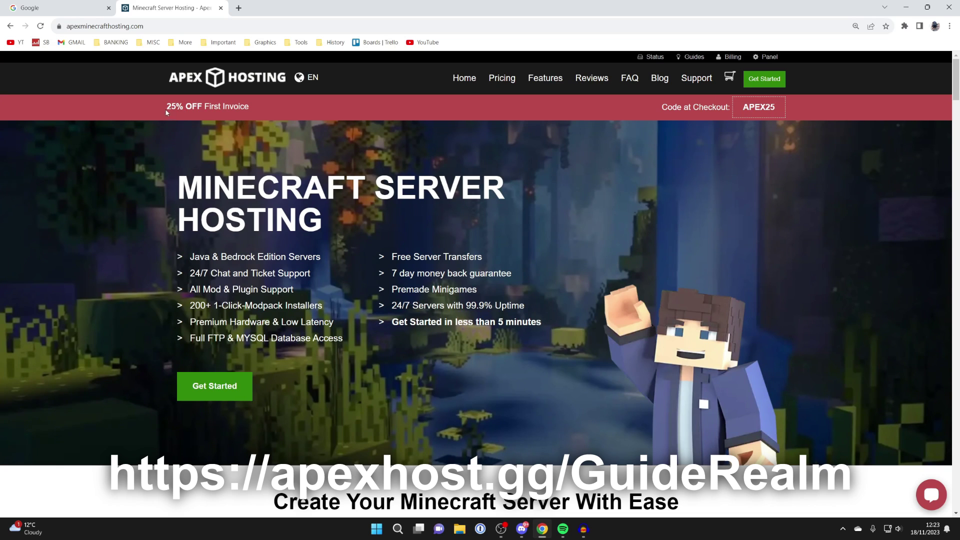
pyautogui.moveTo(166, 115); pyautogui.dragTo(249, 110)
pyautogui.click(233, 114)
pyautogui.hotkey('ctrl', 'shift', 'Tab')
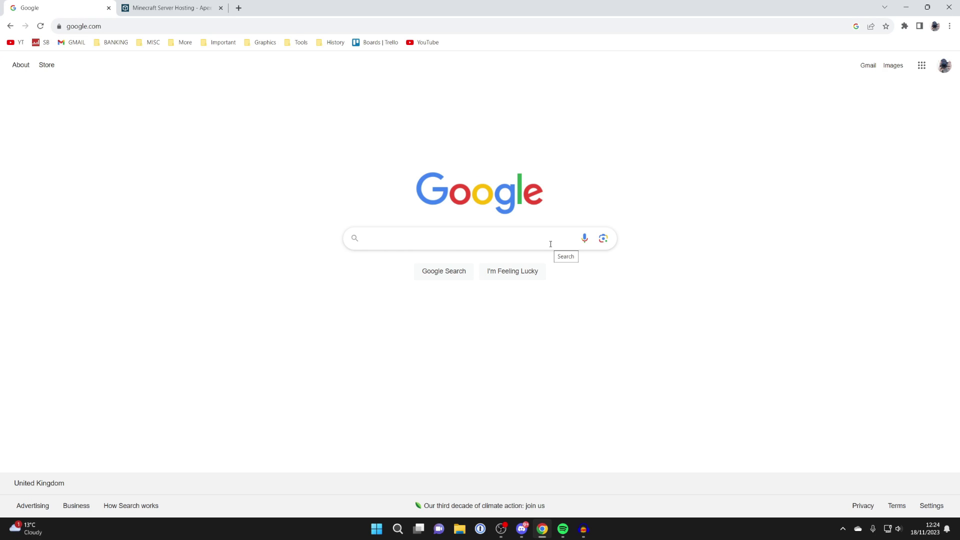
pyautogui.click(220, 7)
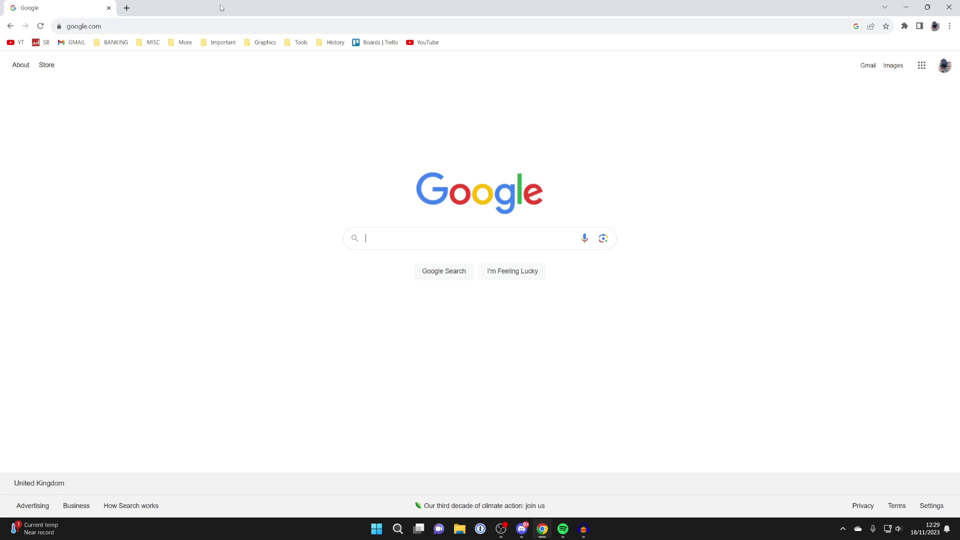
# Search Google for "faithful minecraft texture pack" and open the Faithful: Home result on faithfulpack.net
pyautogui.write('fai')
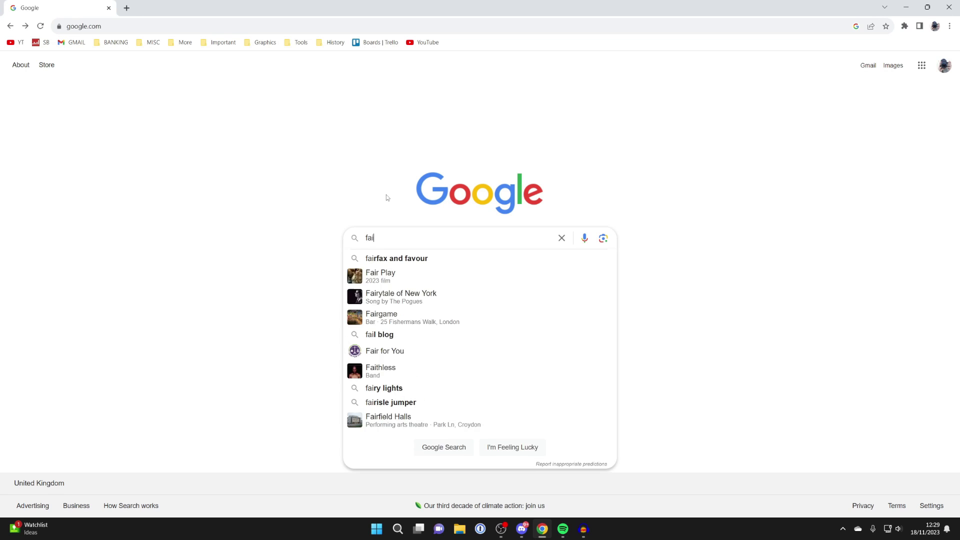
pyautogui.write('thful minecraft texture pack')
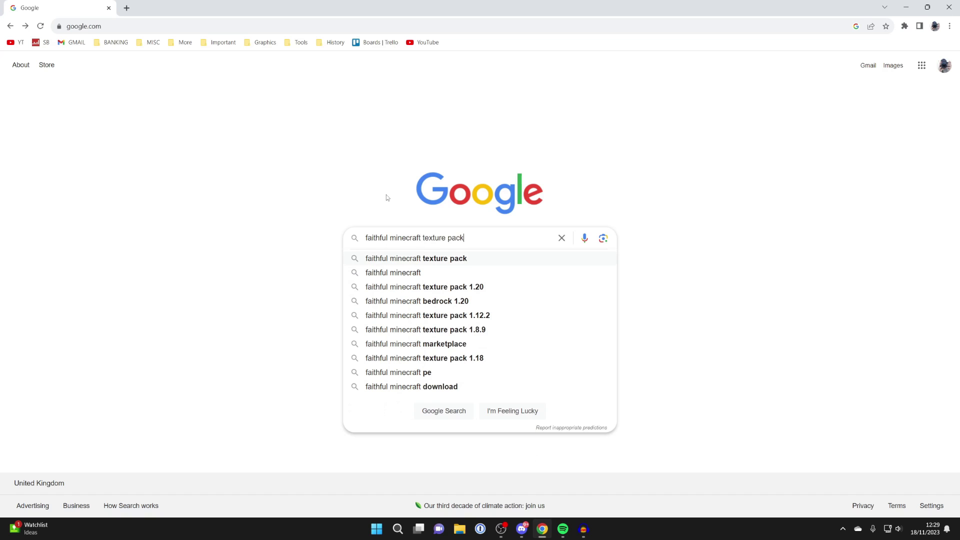
pyautogui.press('Return')
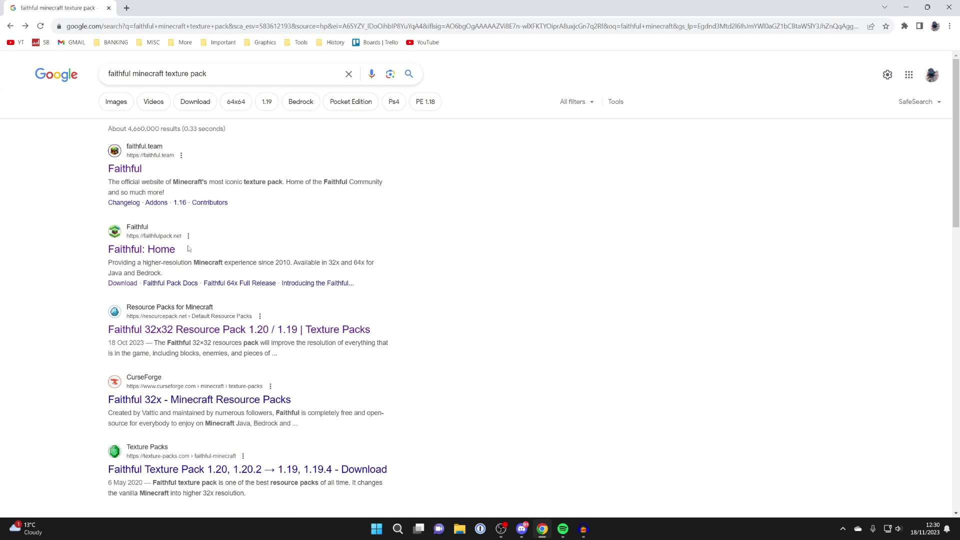
pyautogui.click(174, 247)
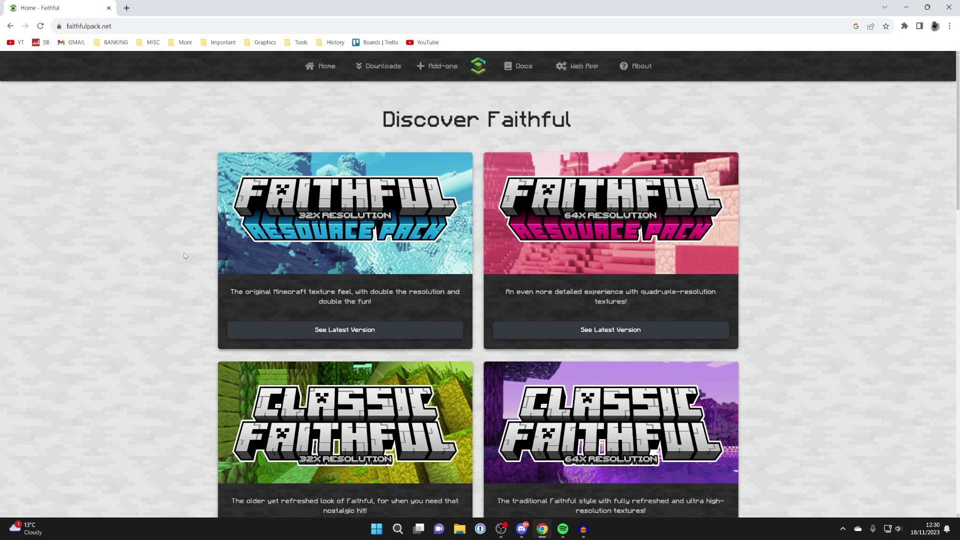
# Download the Java 1.20.2 release from the latest version page of the Faithful 32x resource pack, and close the browser
pyautogui.click(307, 334)
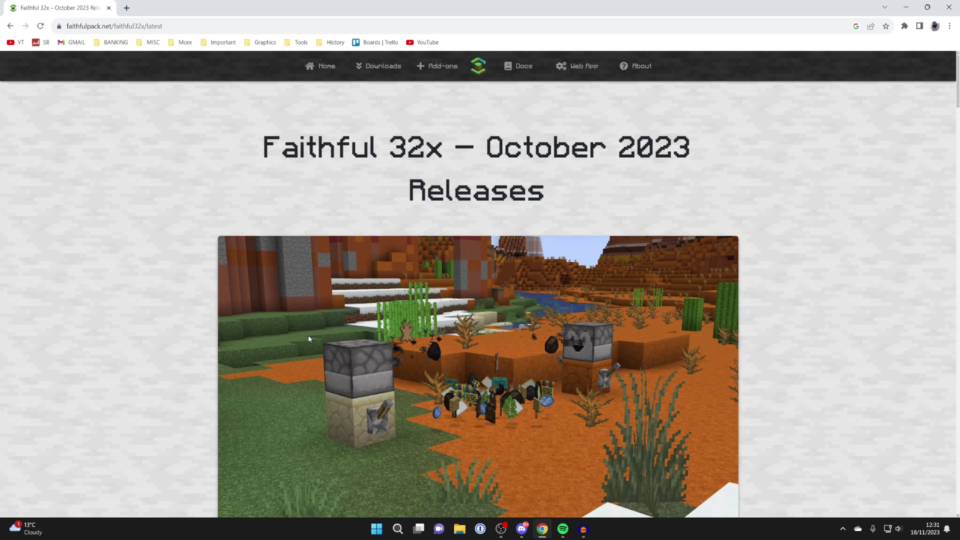
pyautogui.scroll(-5, 308, 335)
pyautogui.scroll(-5, 308, 337)
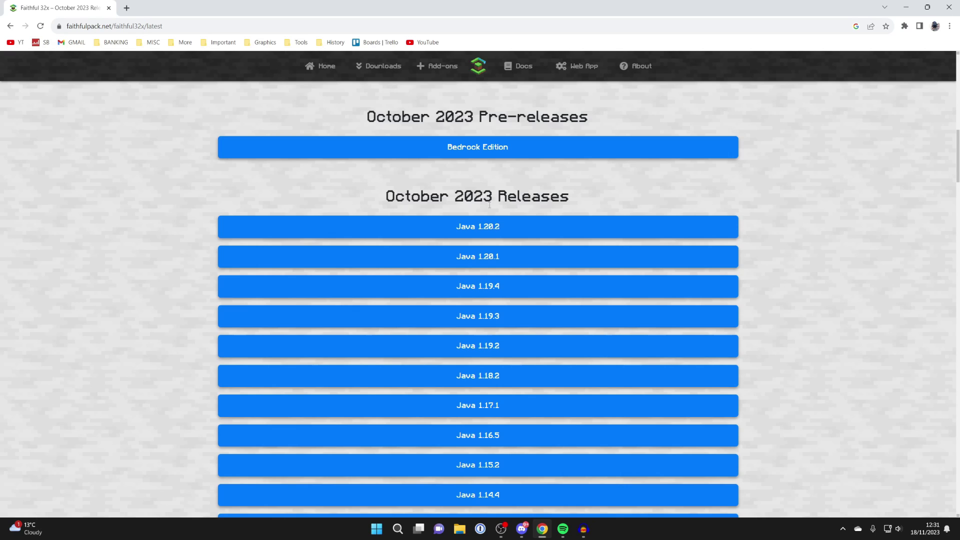
pyautogui.click(475, 236)
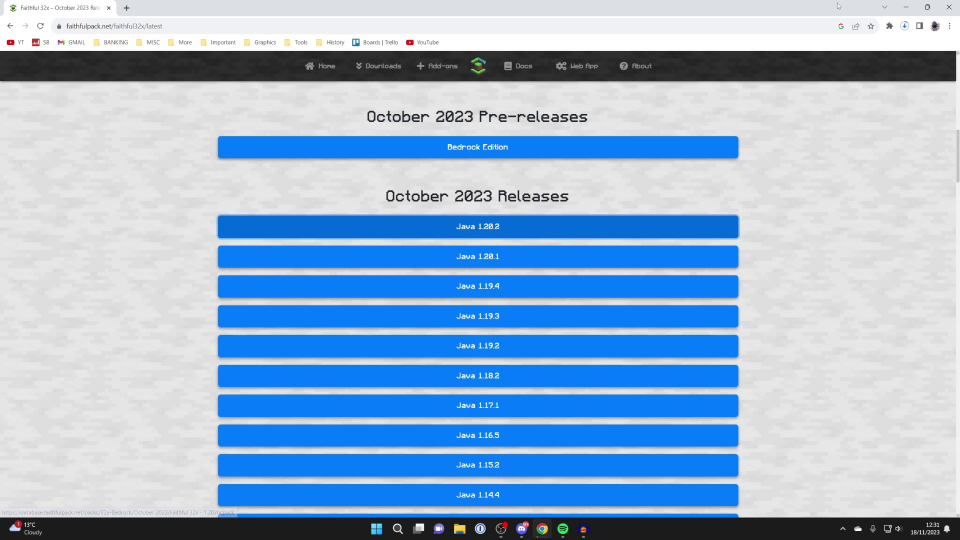
pyautogui.click(904, 26)
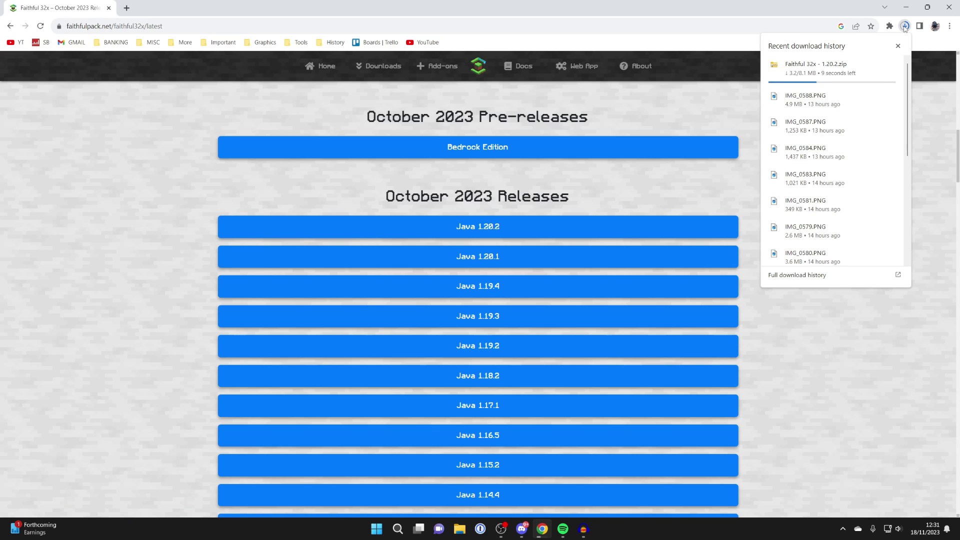
pyautogui.click(301, 189)
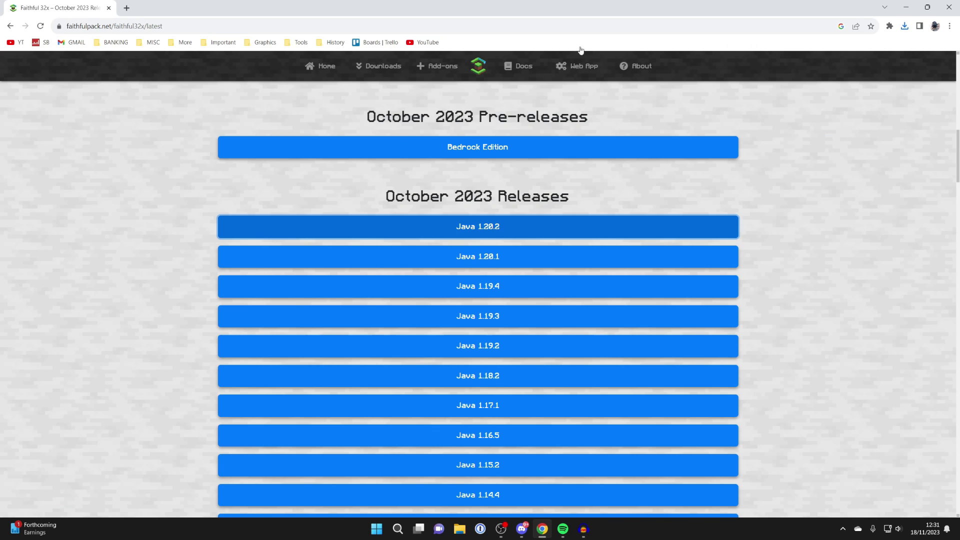
pyautogui.click(948, 7)
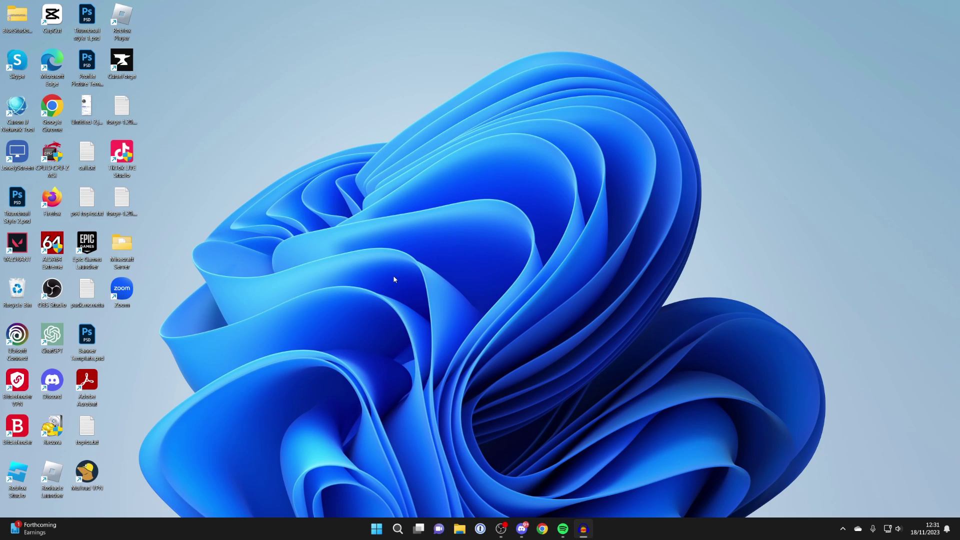
# Move Faithful 32x - 1.20.2.zip from the Downloads folder to the desktop in File Explorer and close the window
pyautogui.click(459, 529)
pyautogui.click(299, 304)
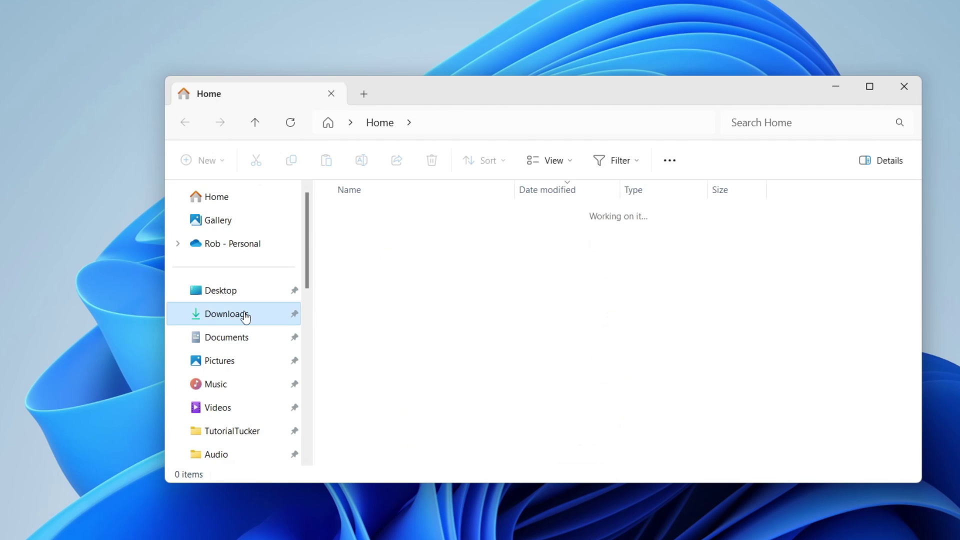
pyautogui.click(430, 233)
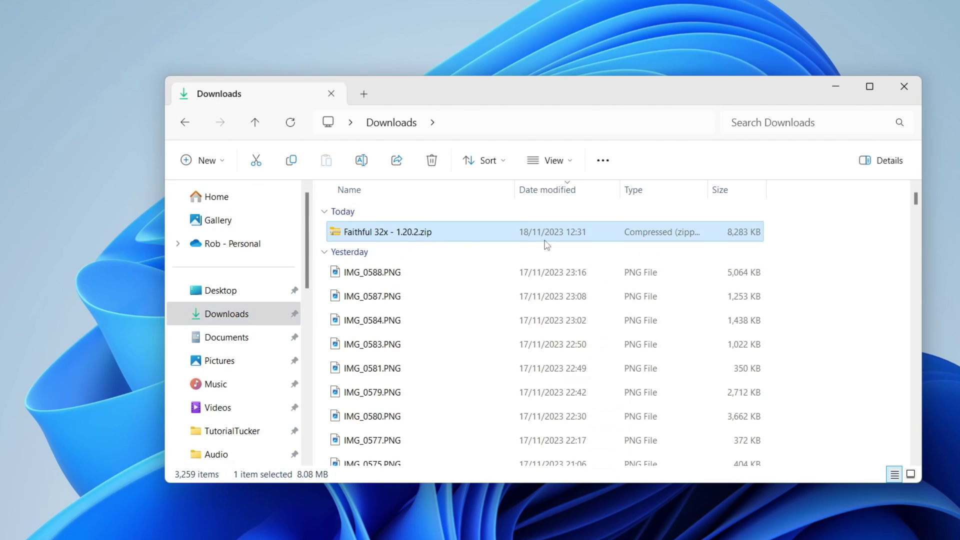
pyautogui.moveTo(588, 236); pyautogui.dragTo(97, 295)
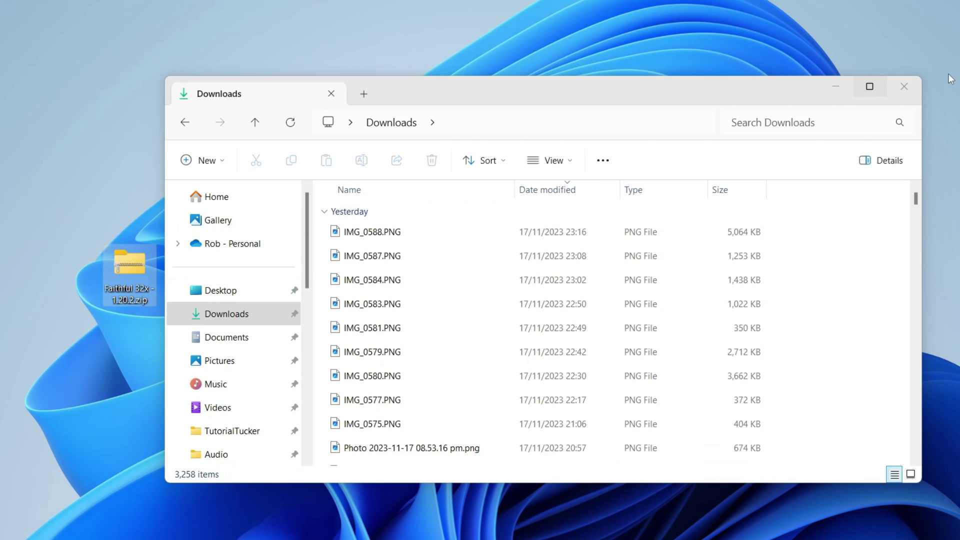
pyautogui.click(904, 86)
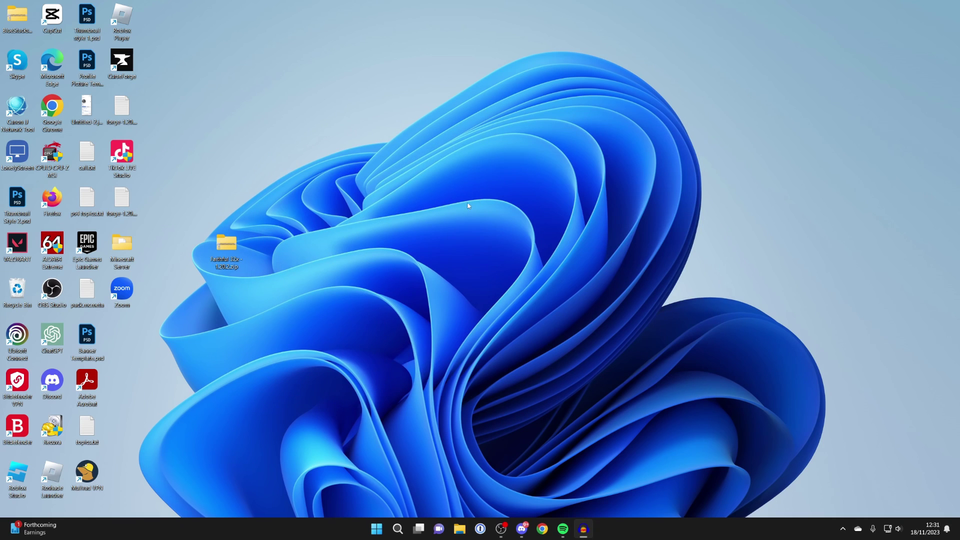
# Examine the files inside Faithful 32x - 1.20.2.zip on the desktop and close the archive
pyautogui.doubleClick(223, 248)
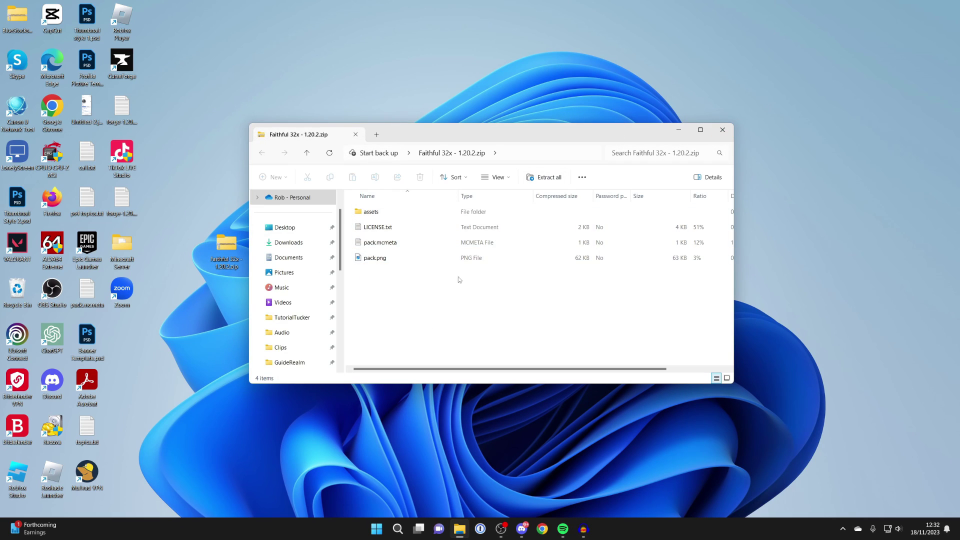
pyautogui.moveTo(458, 277); pyautogui.dragTo(431, 208)
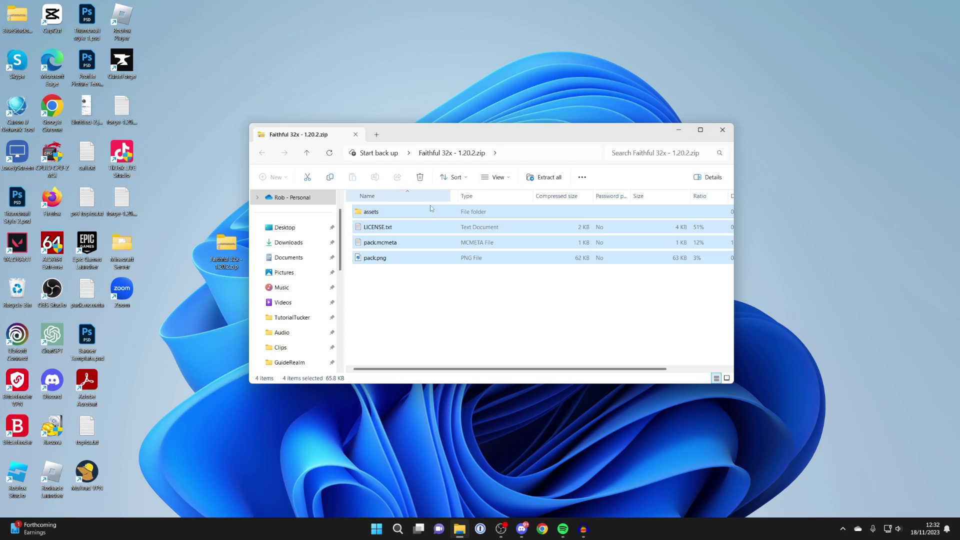
pyautogui.click(409, 331)
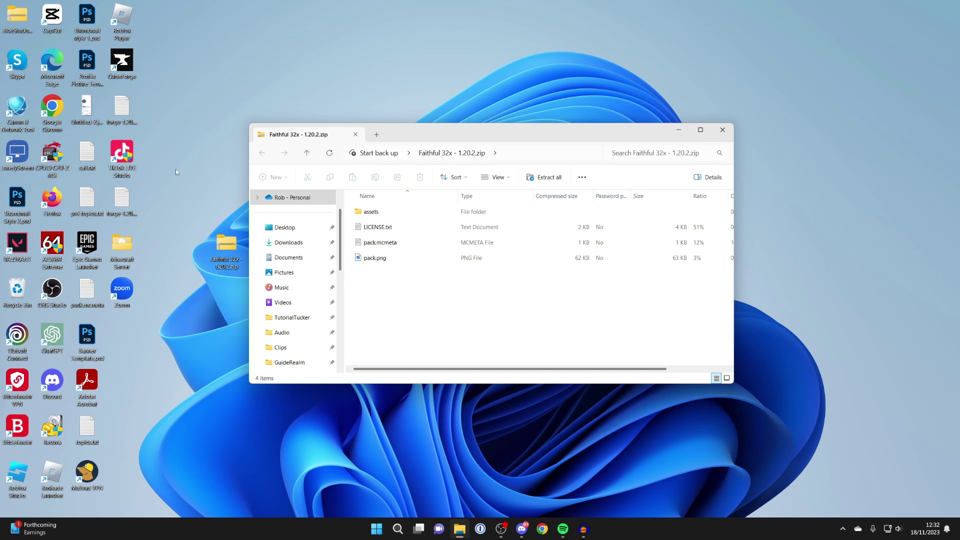
pyautogui.moveTo(393, 303); pyautogui.dragTo(408, 160)
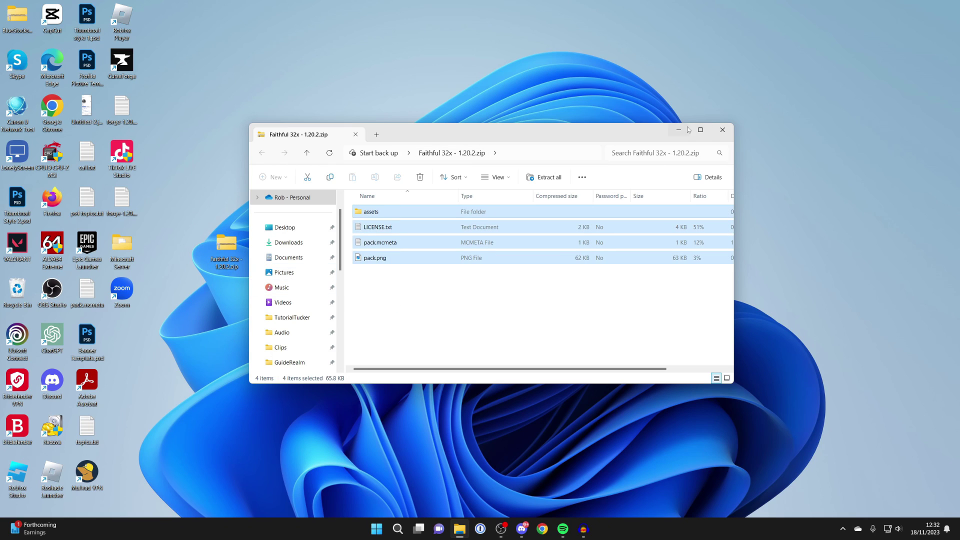
pyautogui.click(722, 129)
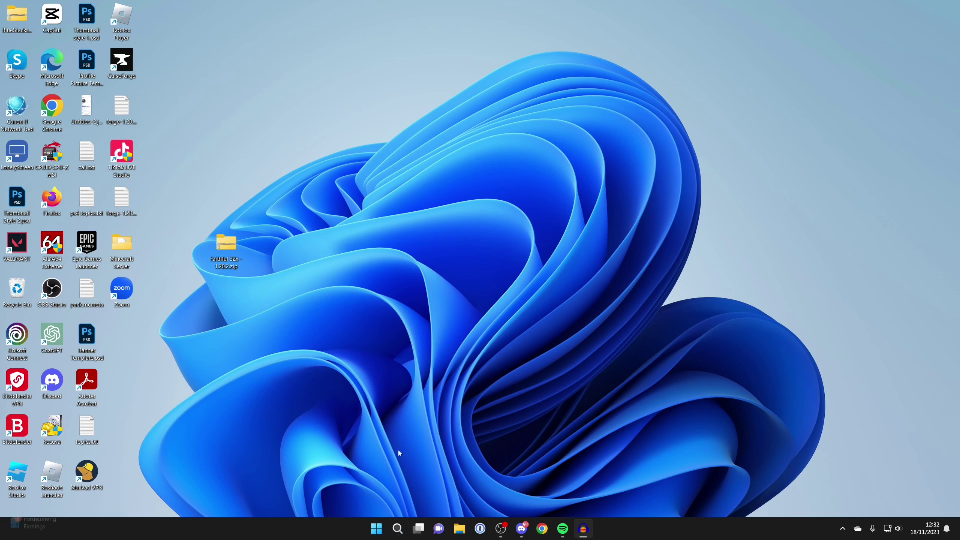
# Find the Minecraft Launcher through a Windows search for "mine", open it and reposition its window
pyautogui.click(397, 528)
pyautogui.write('mine')
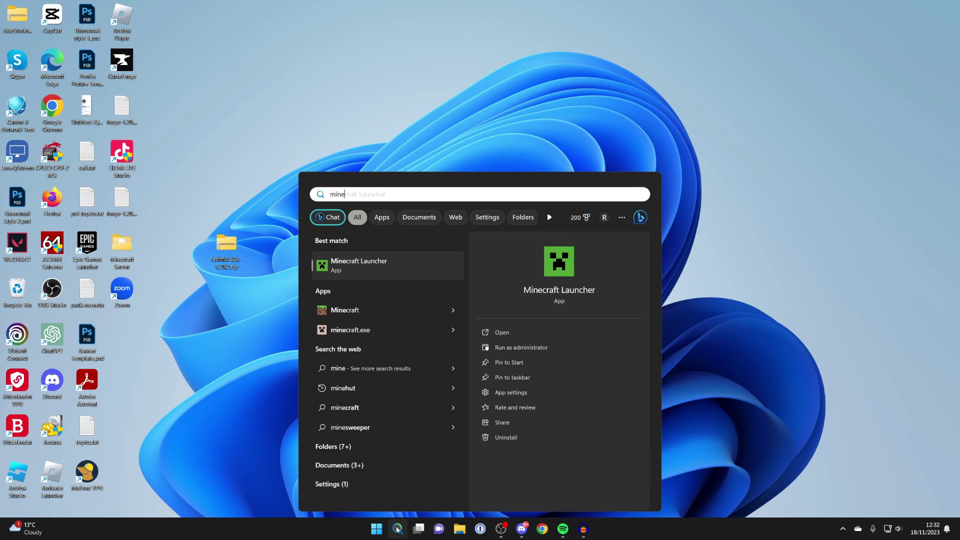
pyautogui.click(371, 264)
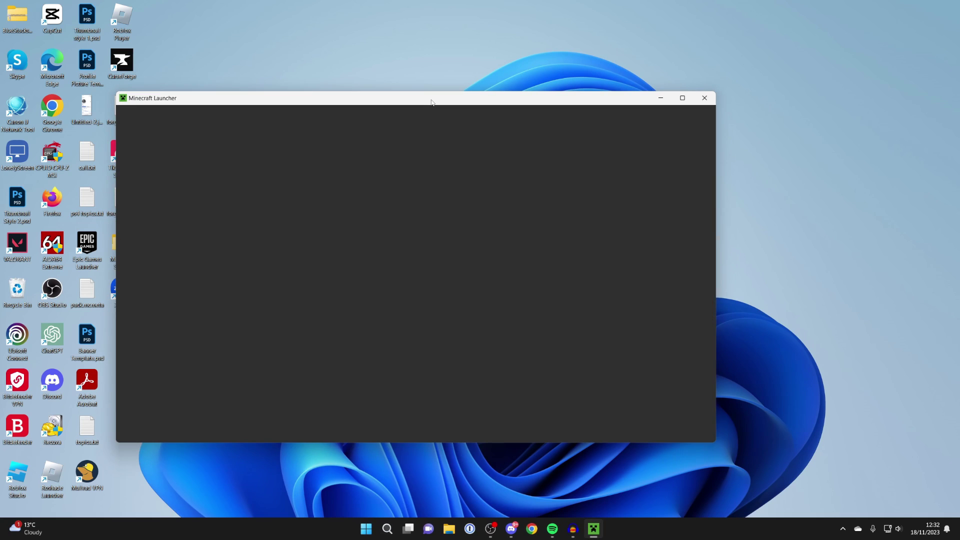
pyautogui.moveTo(431, 102); pyautogui.dragTo(518, 90)
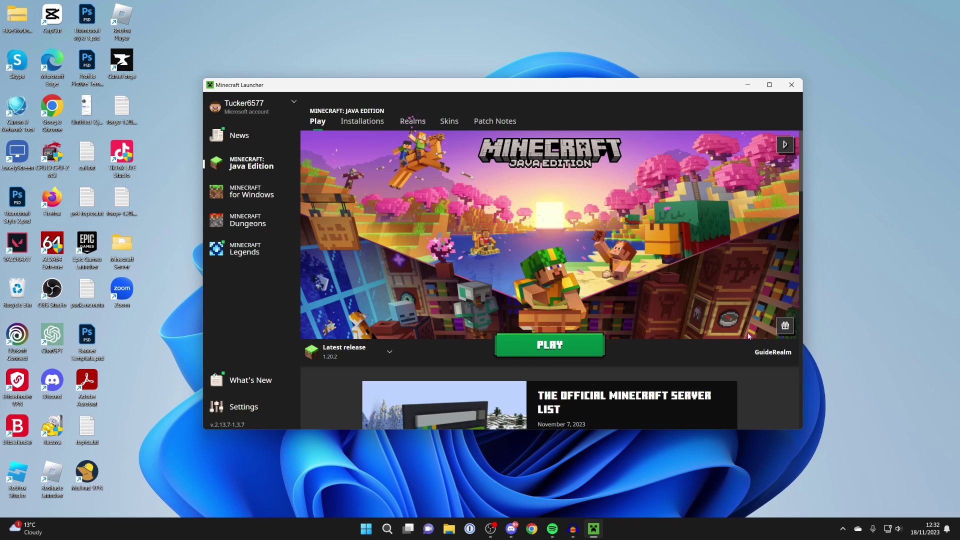
# Select the Latest release 1.20.2 installation of Minecraft: Java Edition and launch the game
pyautogui.click(361, 356)
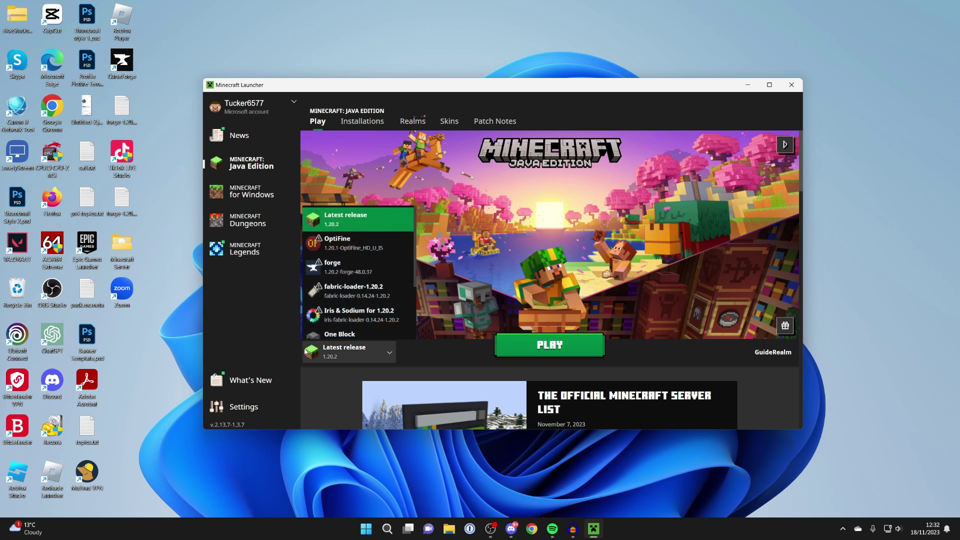
pyautogui.click(326, 226)
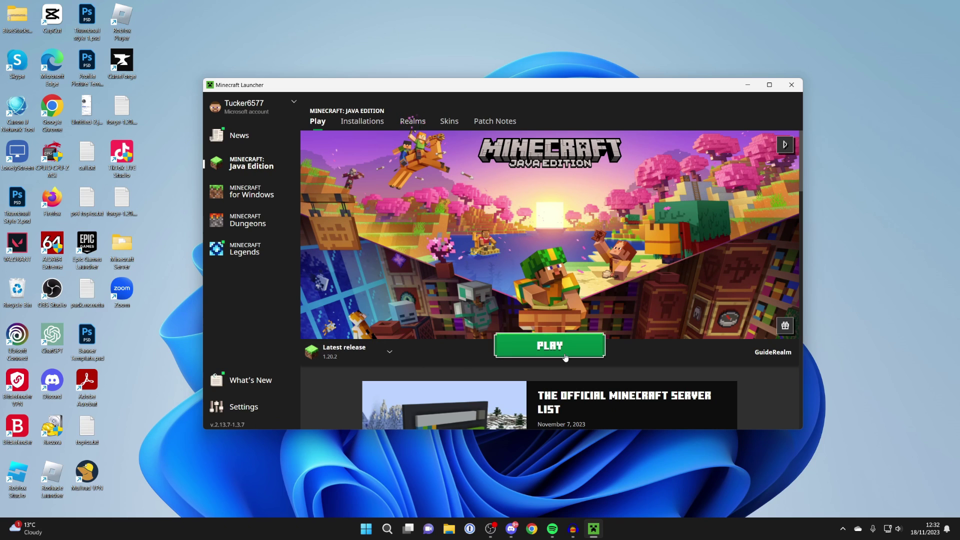
pyautogui.click(565, 355)
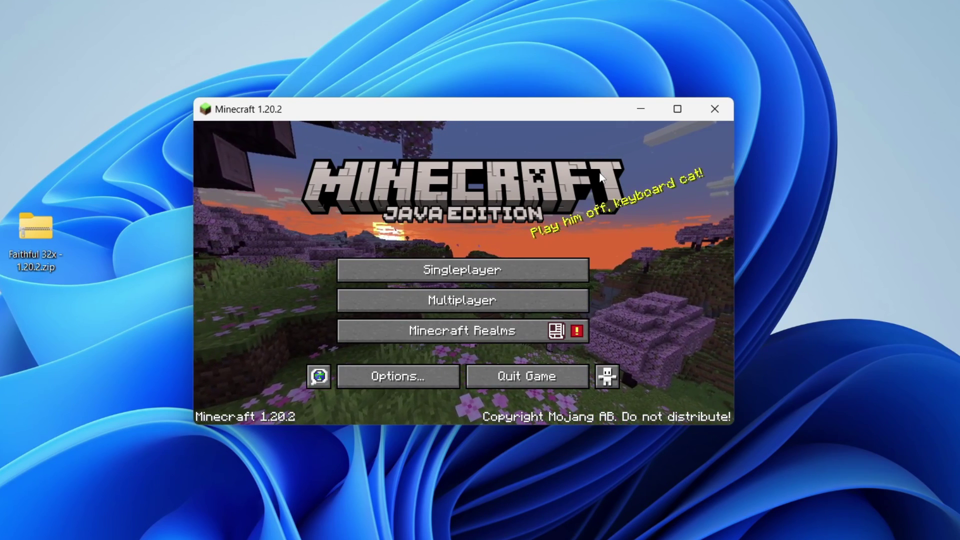
# Open the pack folder from Minecraft's resource pack options and move Faithful 32x - 1.20.2.zip from the desktop into it
pyautogui.click(400, 380)
pyautogui.click(393, 333)
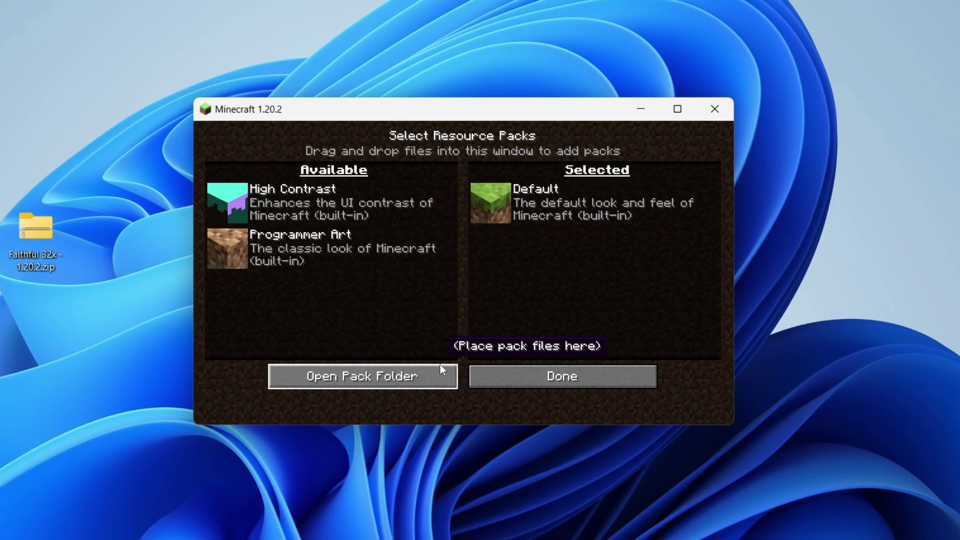
pyautogui.click(423, 370)
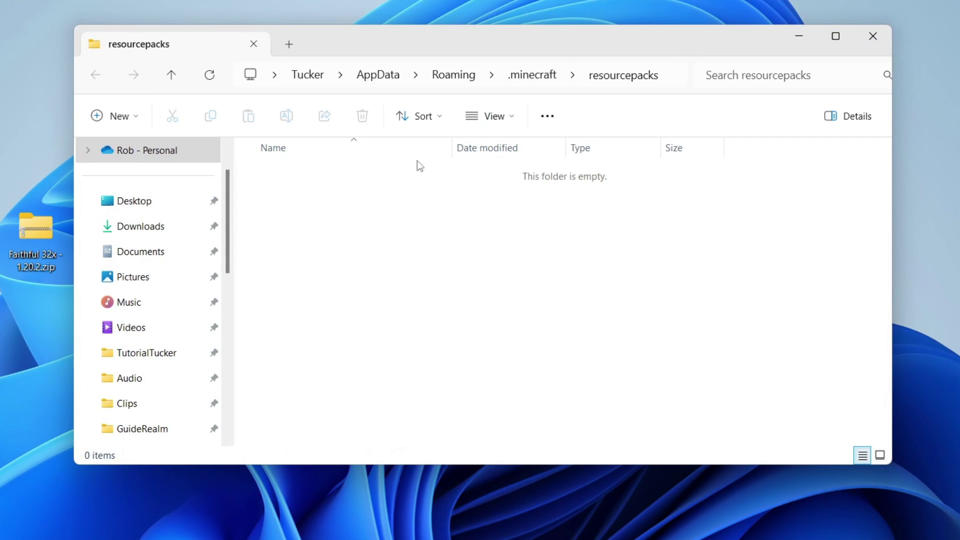
pyautogui.moveTo(396, 41); pyautogui.dragTo(547, 88)
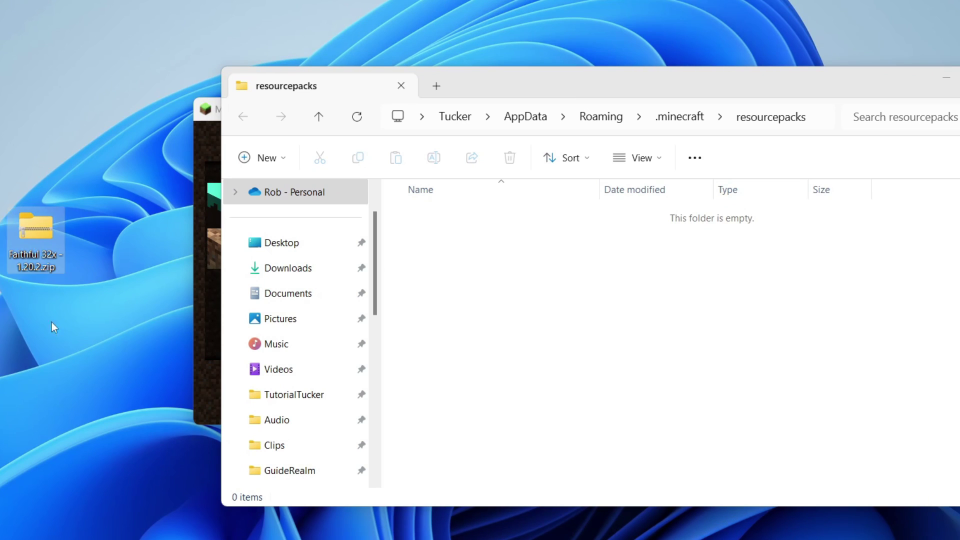
pyautogui.moveTo(36, 230); pyautogui.dragTo(499, 285)
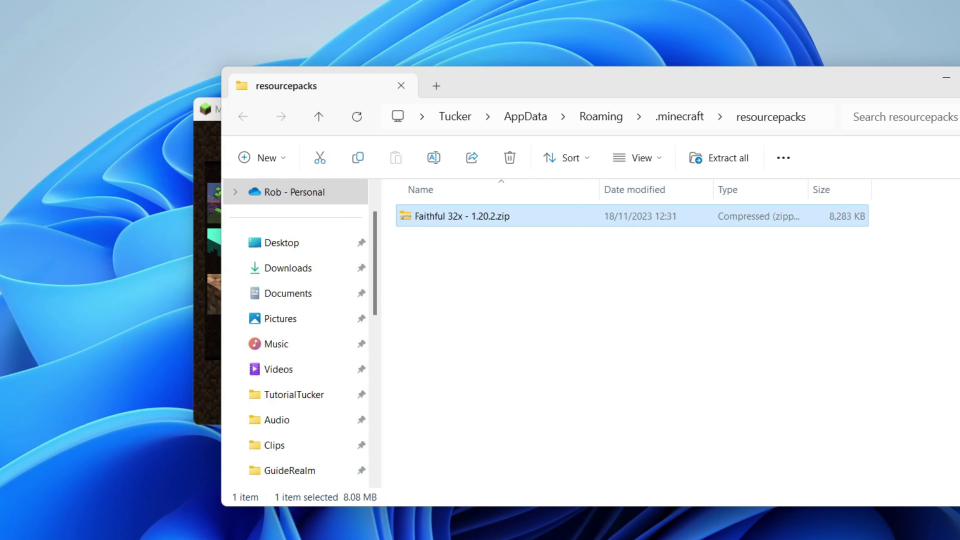
# Close the resourcepacks folder, activate Faithful 32x - 1.20.2.zip above Default in the selected resource packs, and apply the selection
pyautogui.hotkey('alt', 'F4')
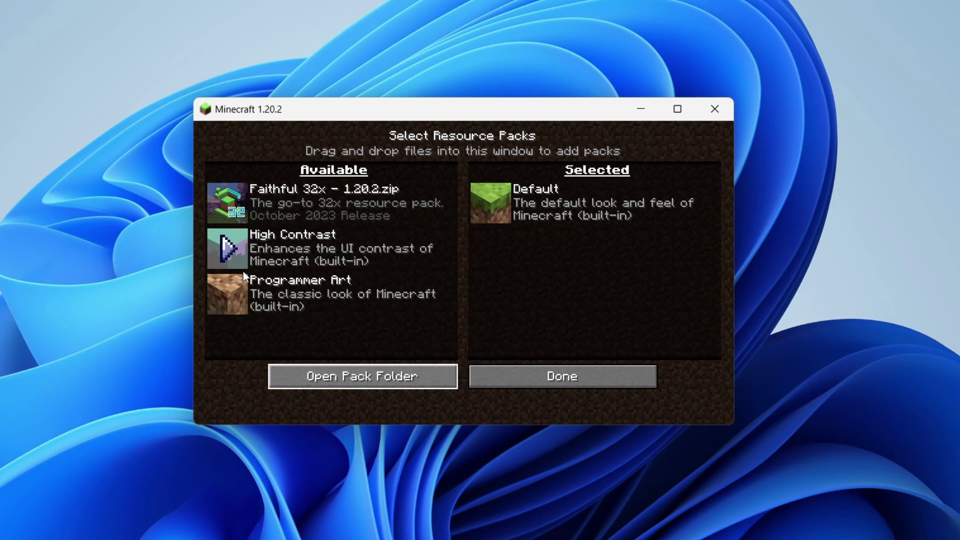
pyautogui.click(226, 211)
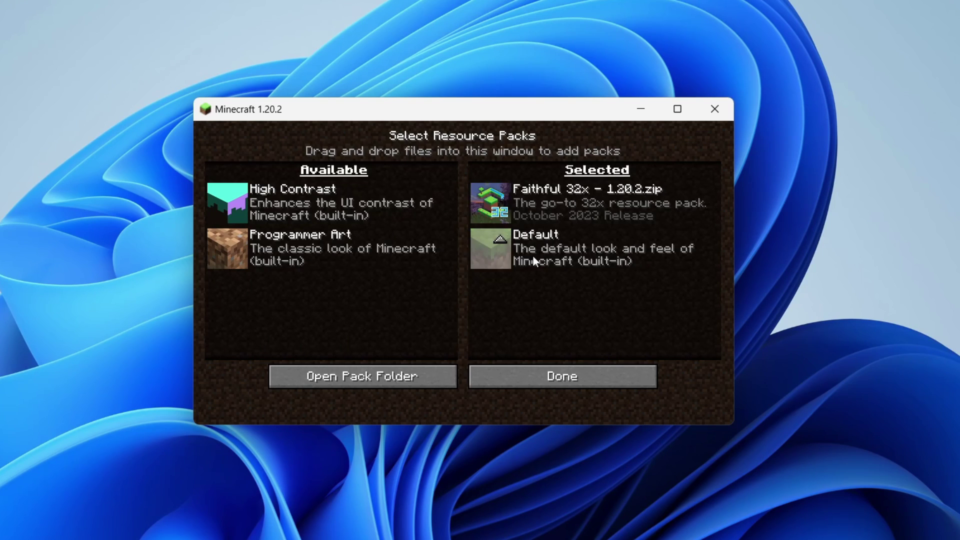
pyautogui.click(498, 241)
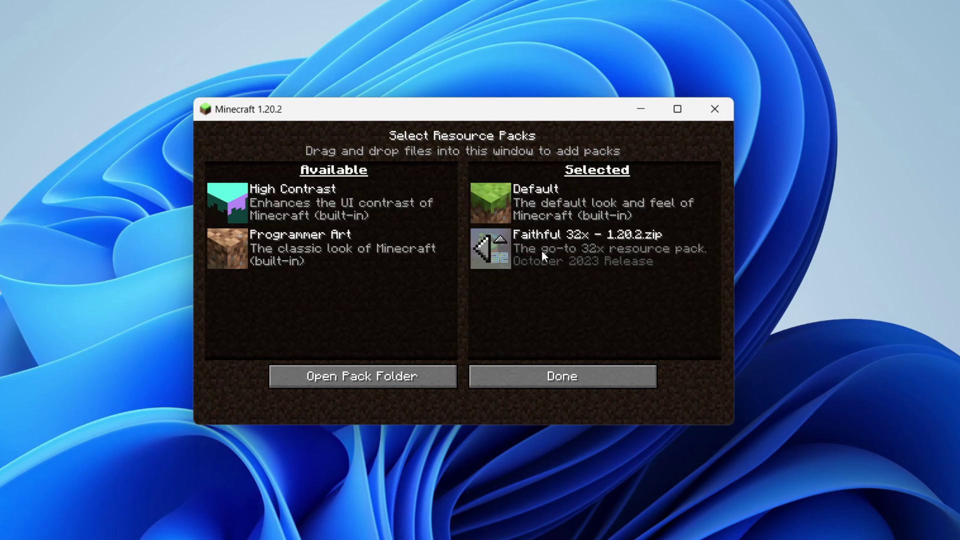
pyautogui.click(499, 211)
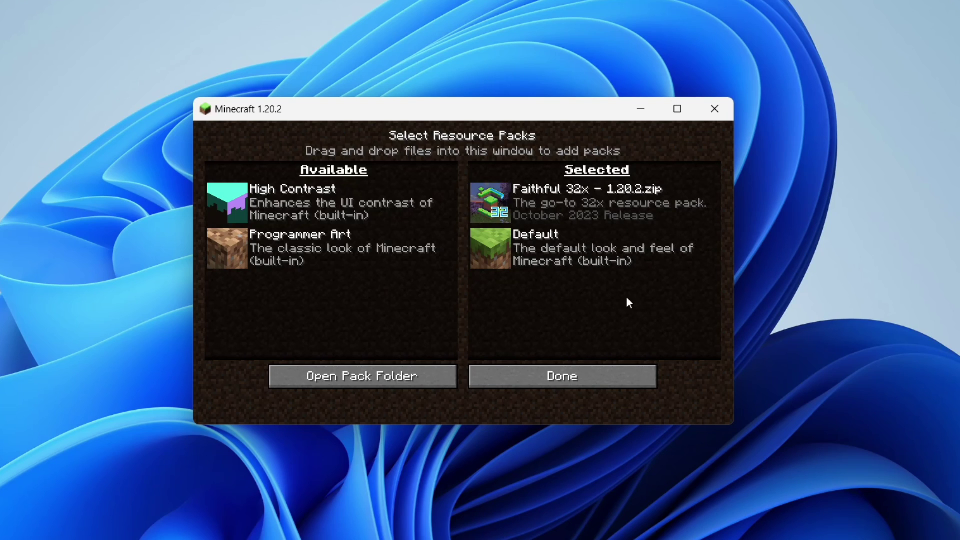
pyautogui.click(598, 373)
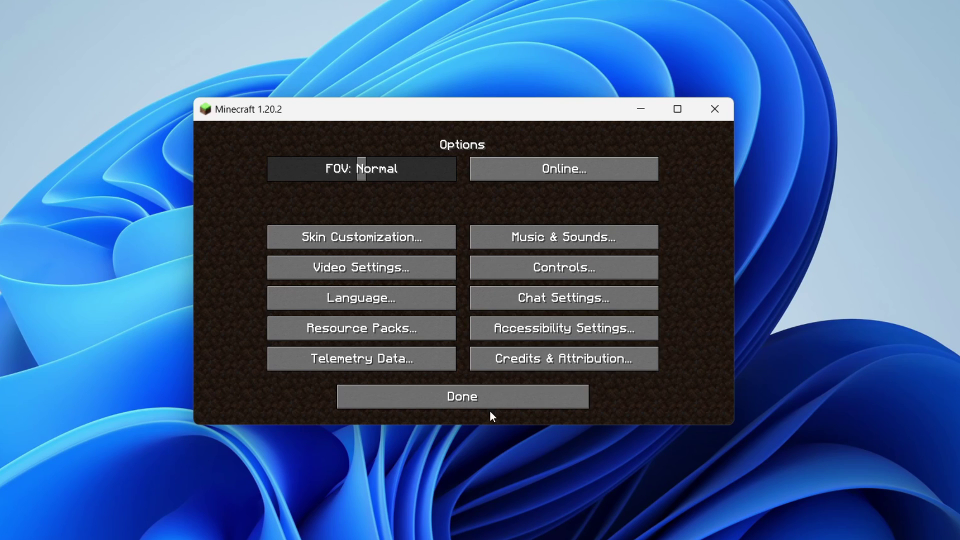
pyautogui.click(447, 401)
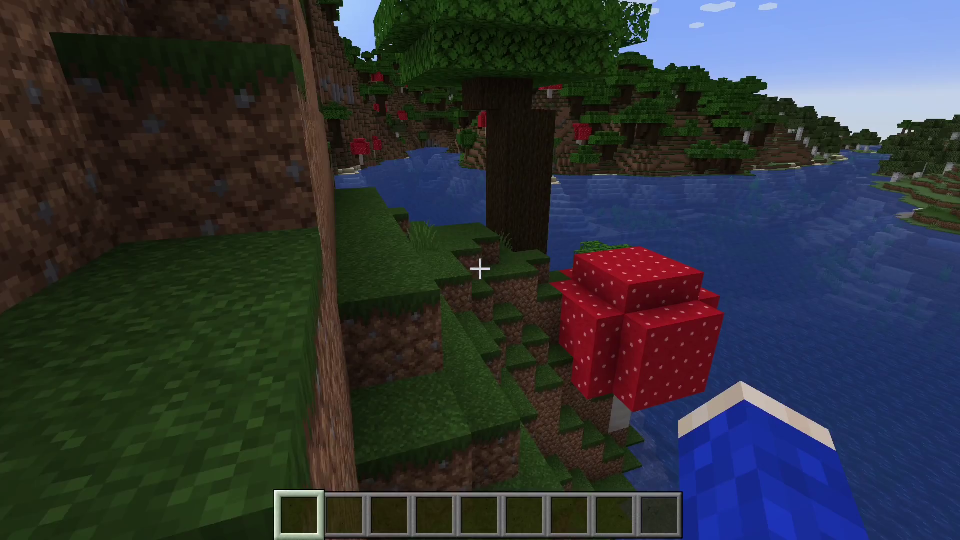
# Walk around a Minecraft world to examine the grass, dirt, leaf, mushroom and water textures of the Faithful 32x pack
pyautogui.press('w')
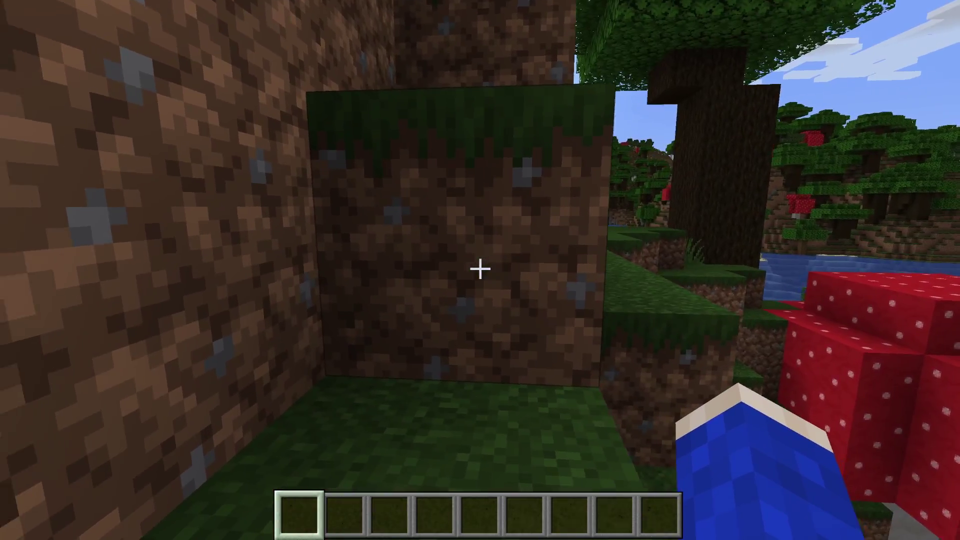
pyautogui.press('w')
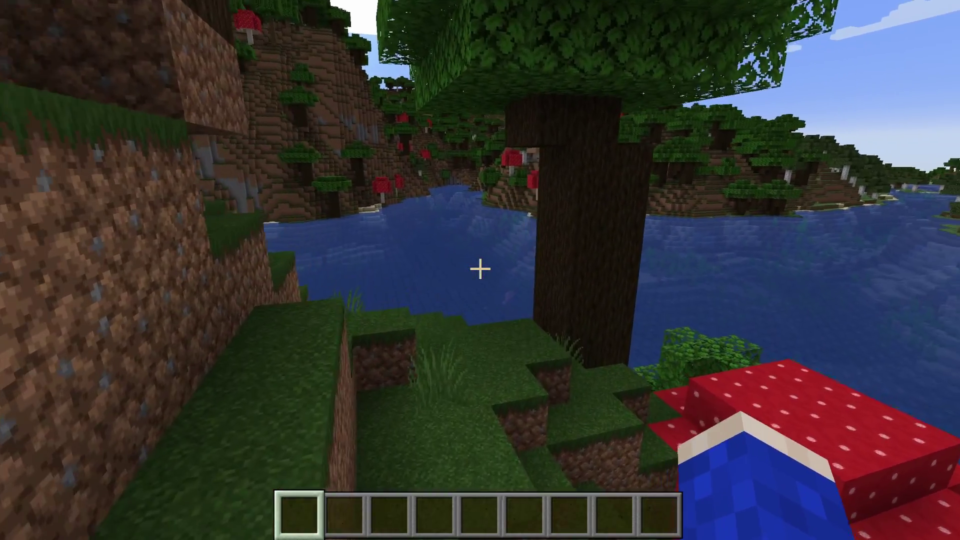
pyautogui.press('w')
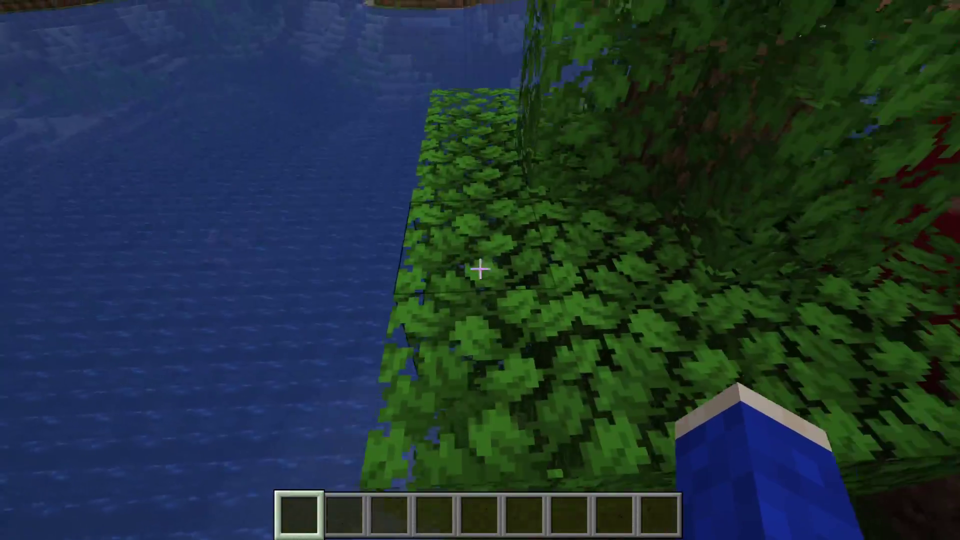
pyautogui.press('w')
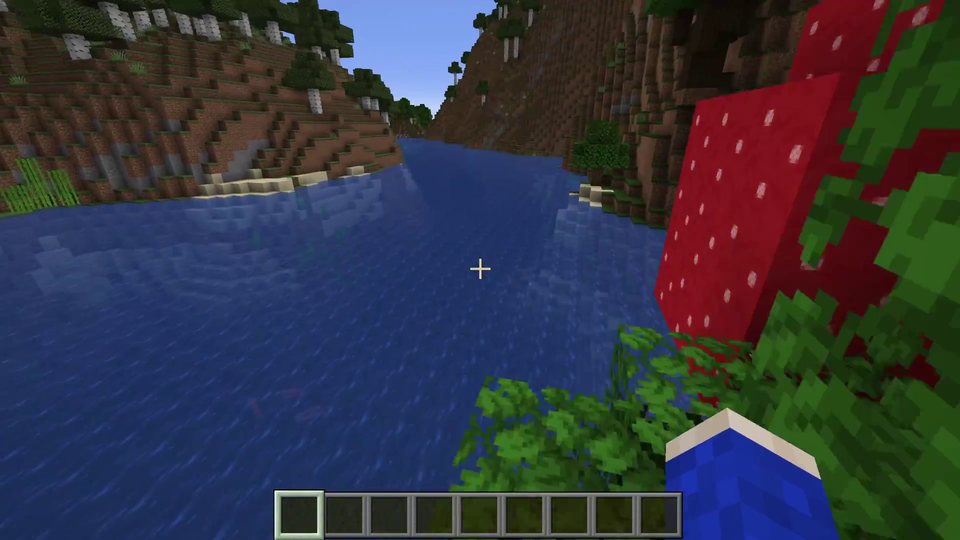
pyautogui.press('w')
pyautogui.press('space')
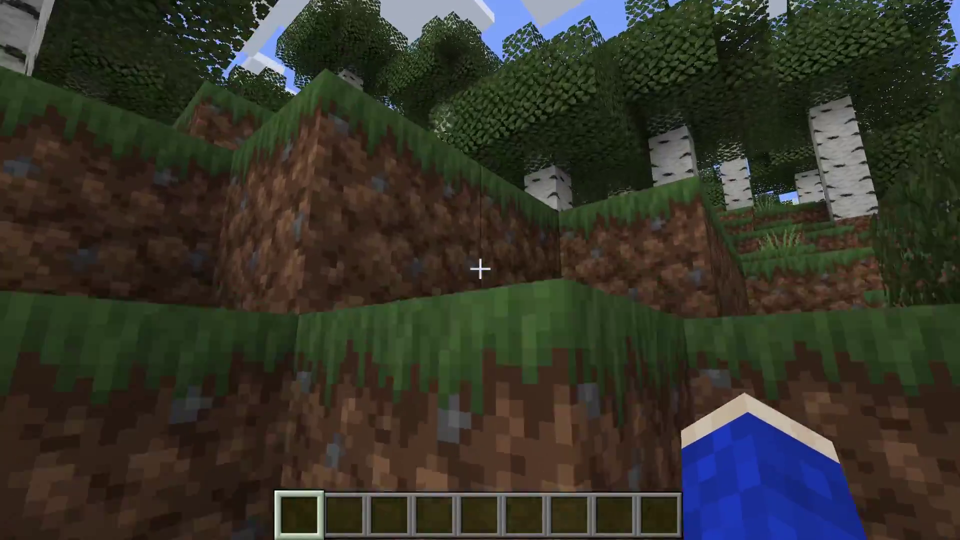
pyautogui.press('w')
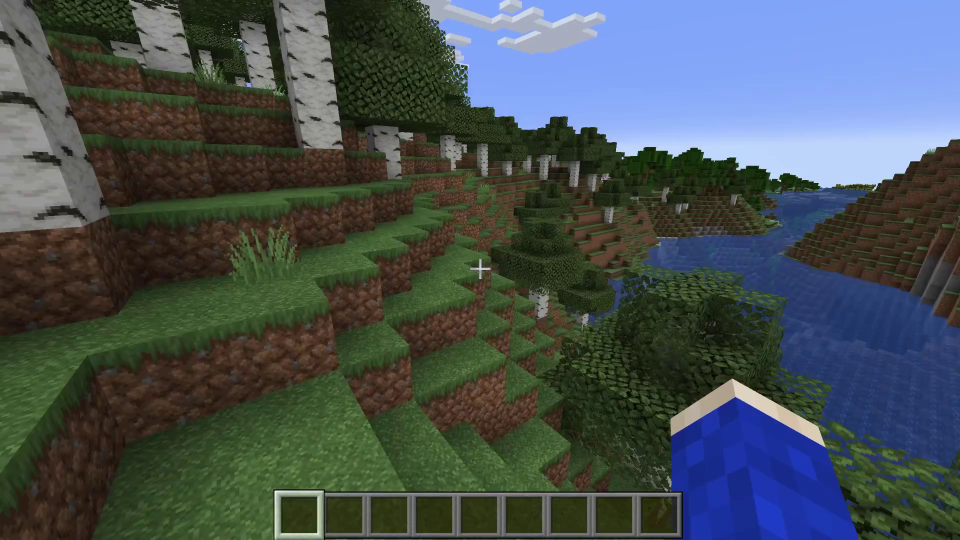
pyautogui.press('w')
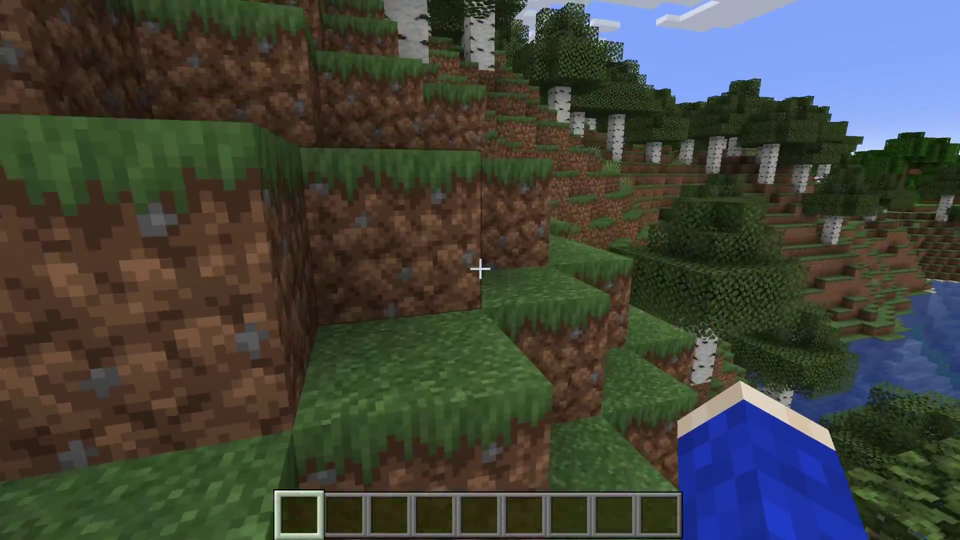